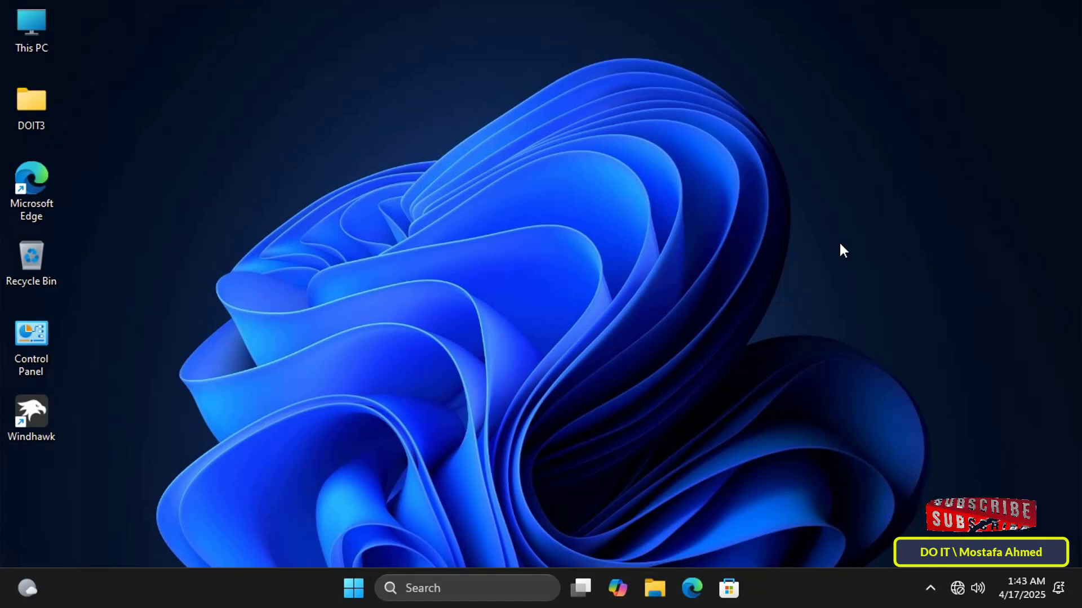
Step: Enter ms-cxh://setsqsalocalonly in the Run dialog's Open box
key(super+r)
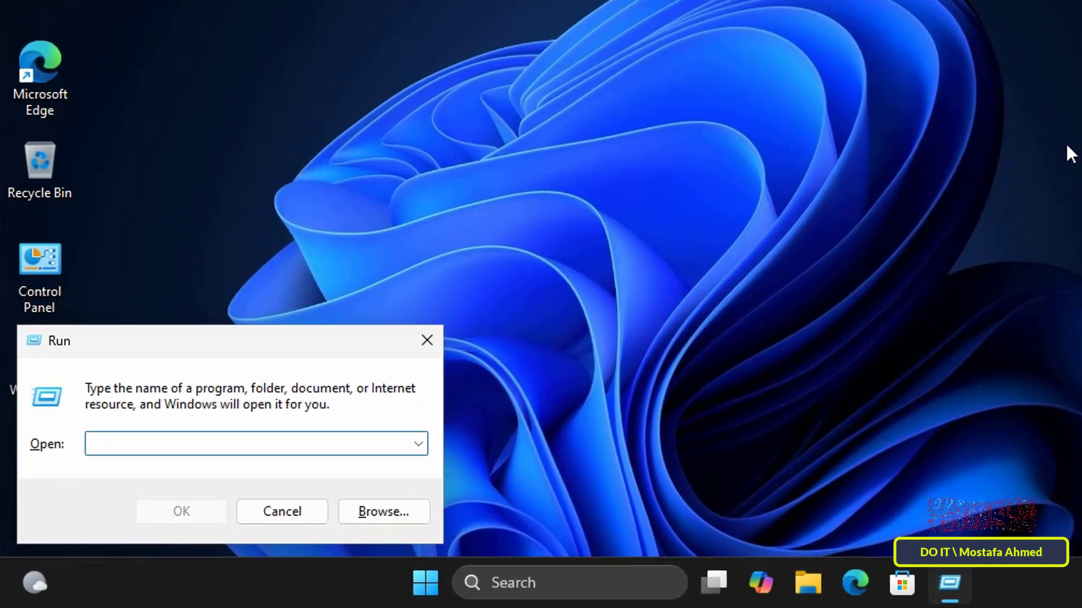
text(ms-cx)
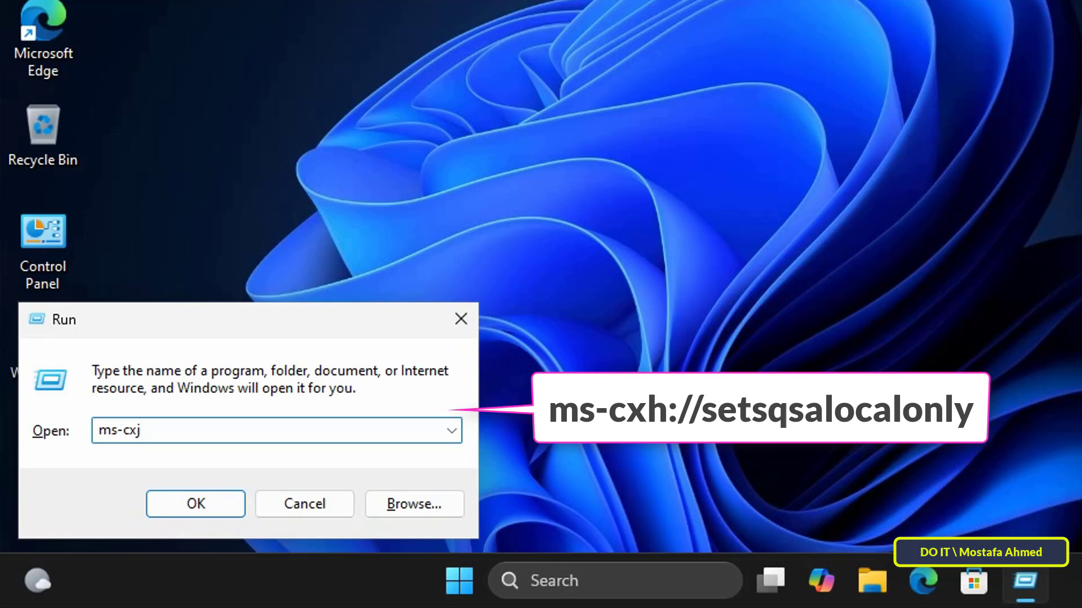
text(h://setsqsalocal)
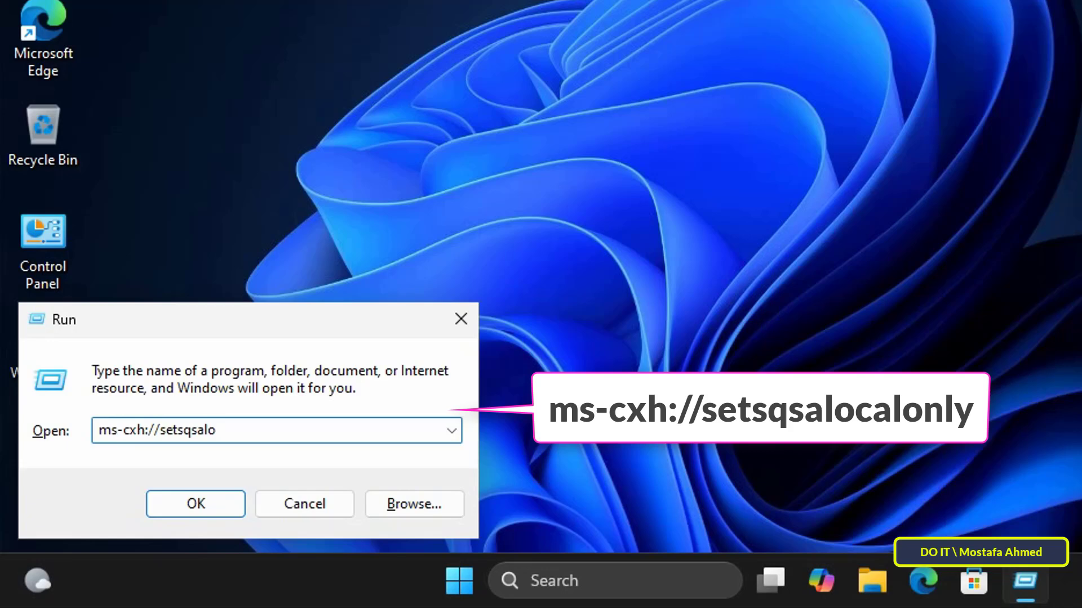
text(only)
Step: Launch the security-questions command and enter the account password in the verification prompt
click(186, 507)
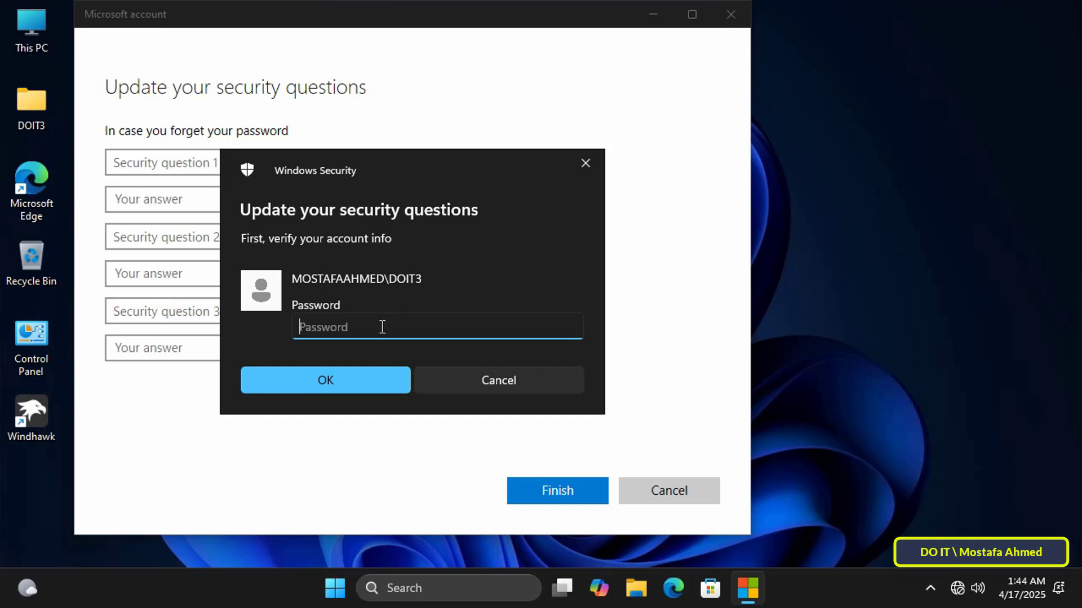
text(••••••••)
click(364, 388)
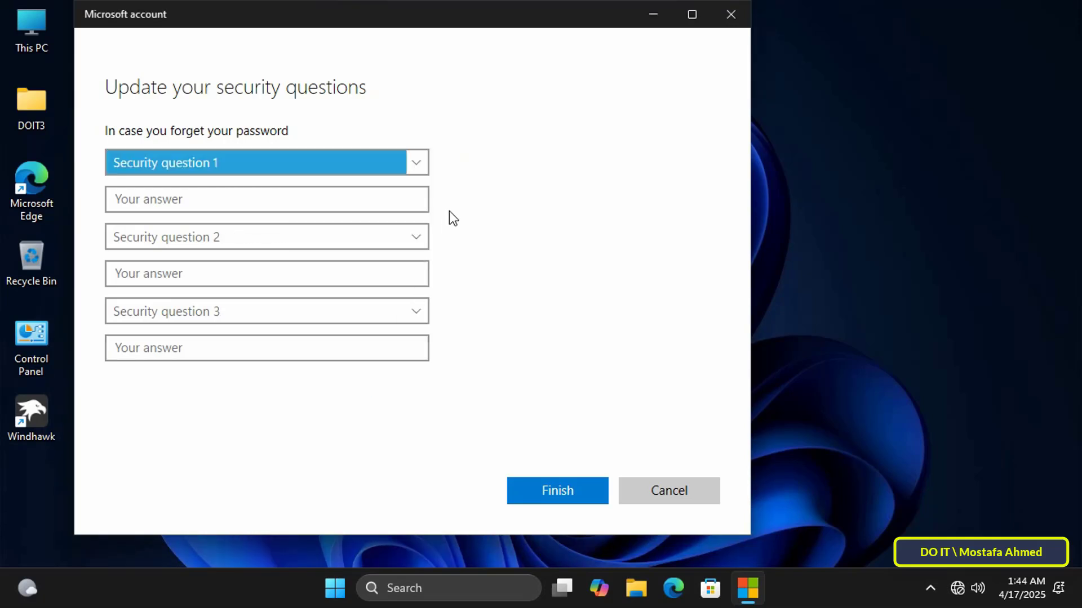
click(418, 166)
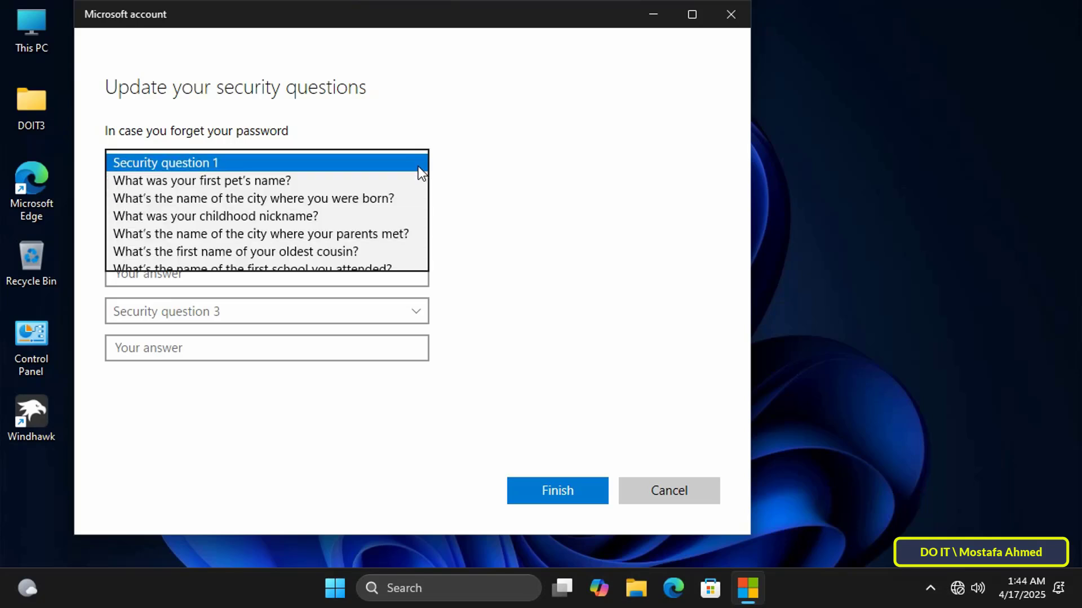
click(353, 181)
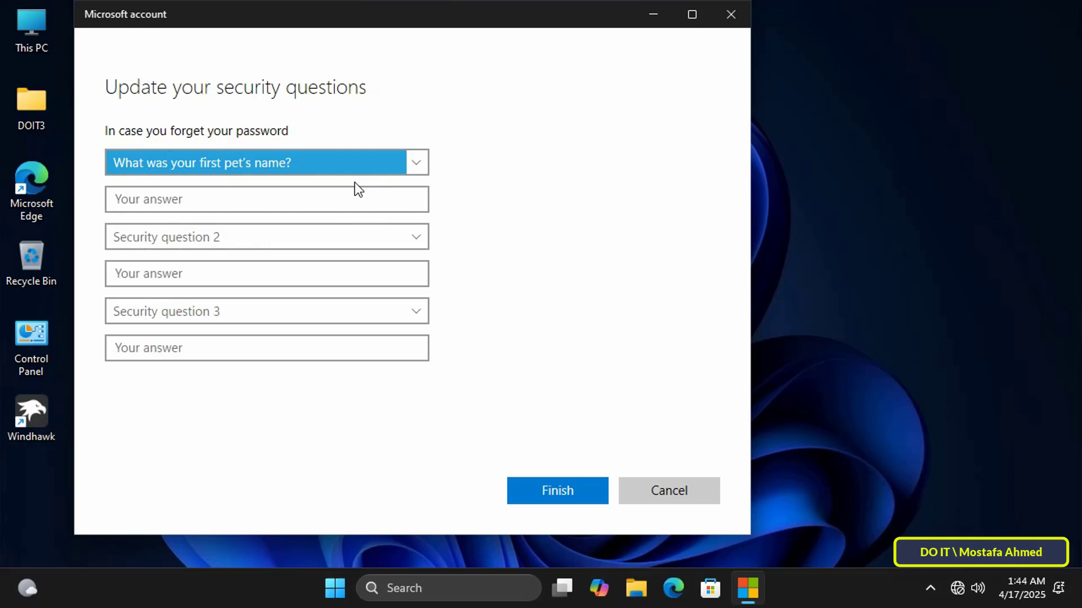
click(347, 205)
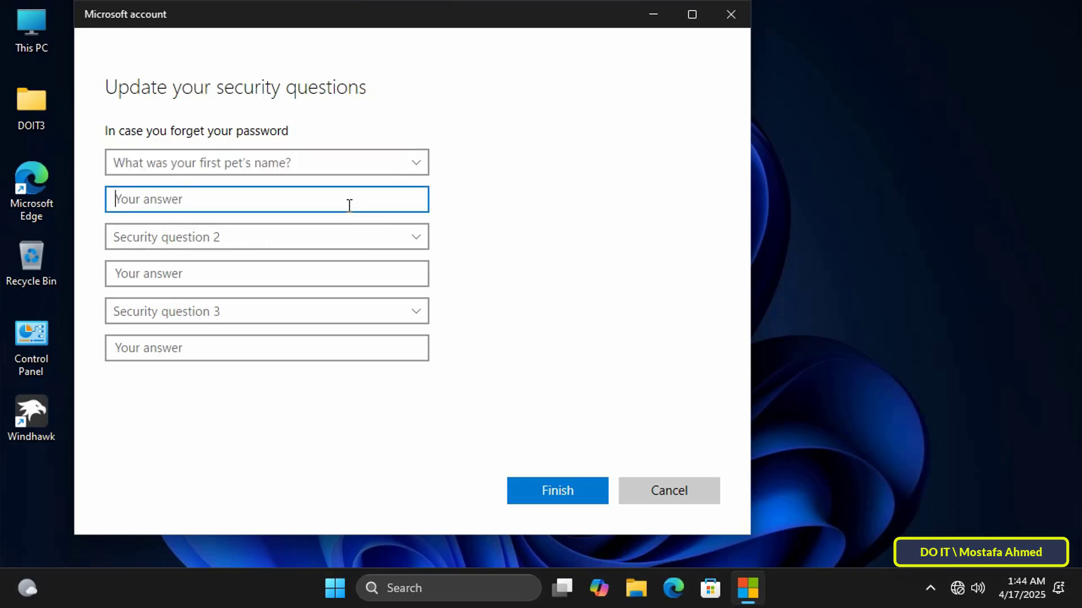
key(Tab)
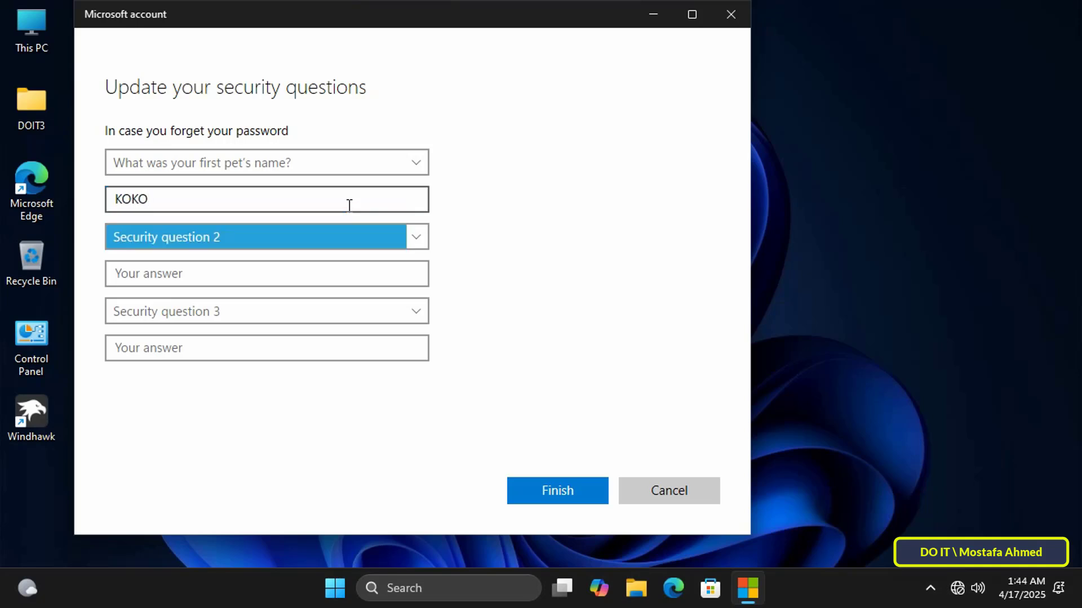
click(424, 236)
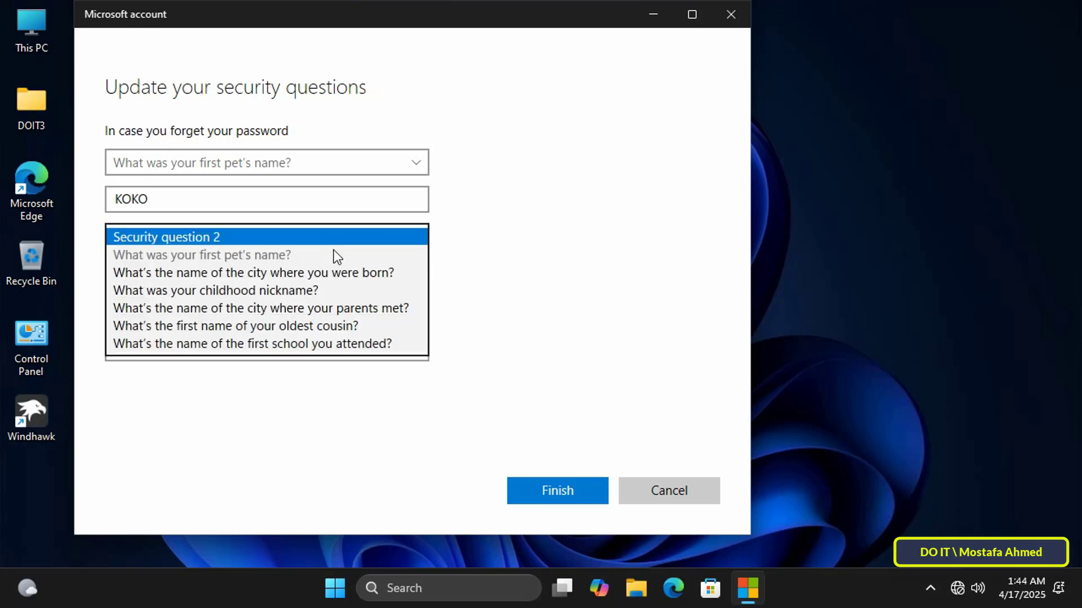
click(311, 291)
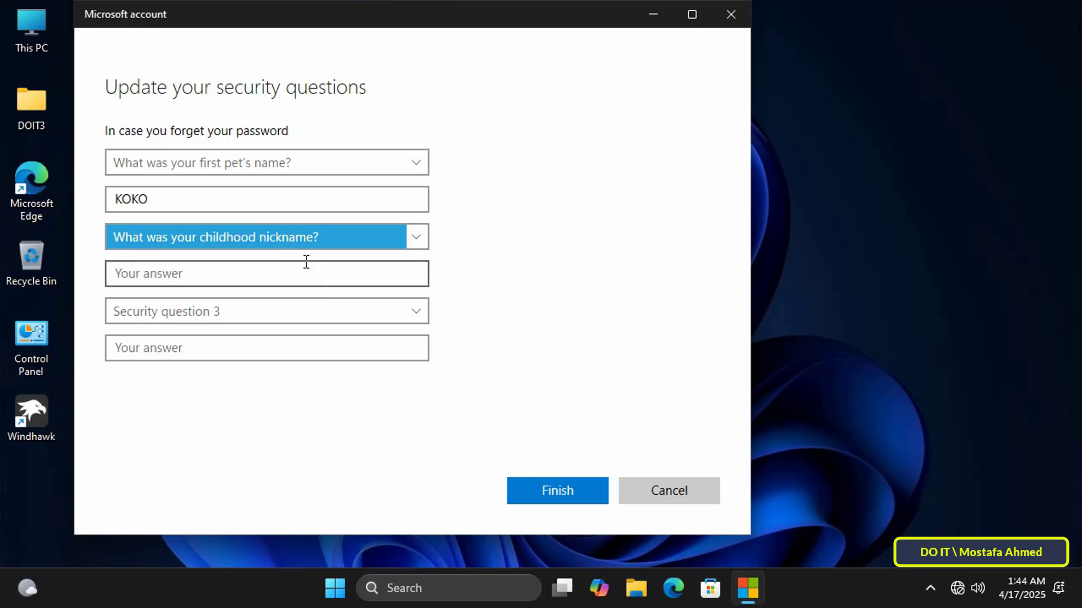
click(306, 262)
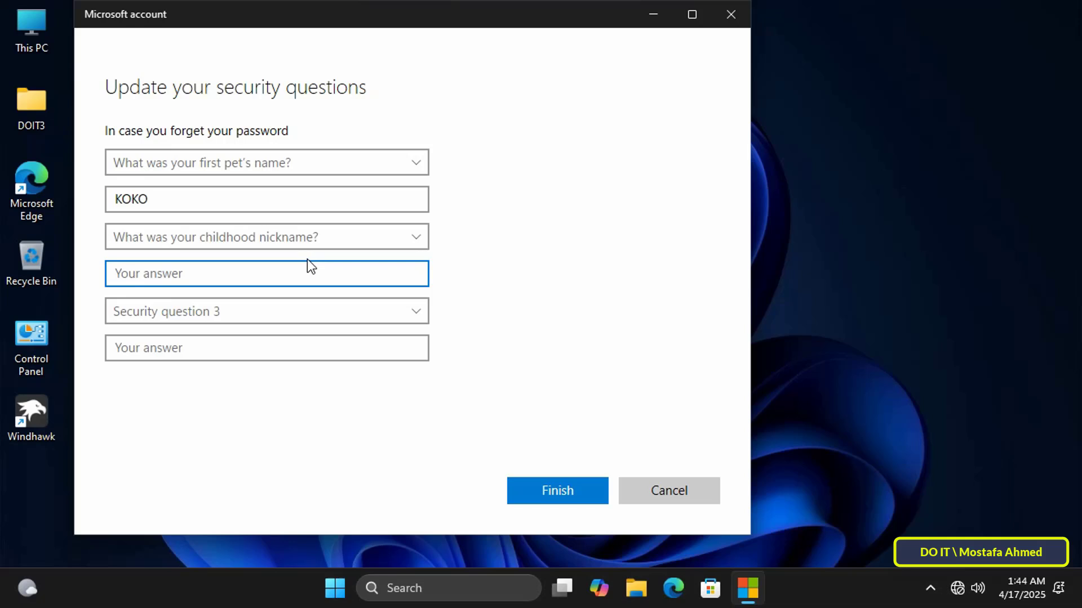
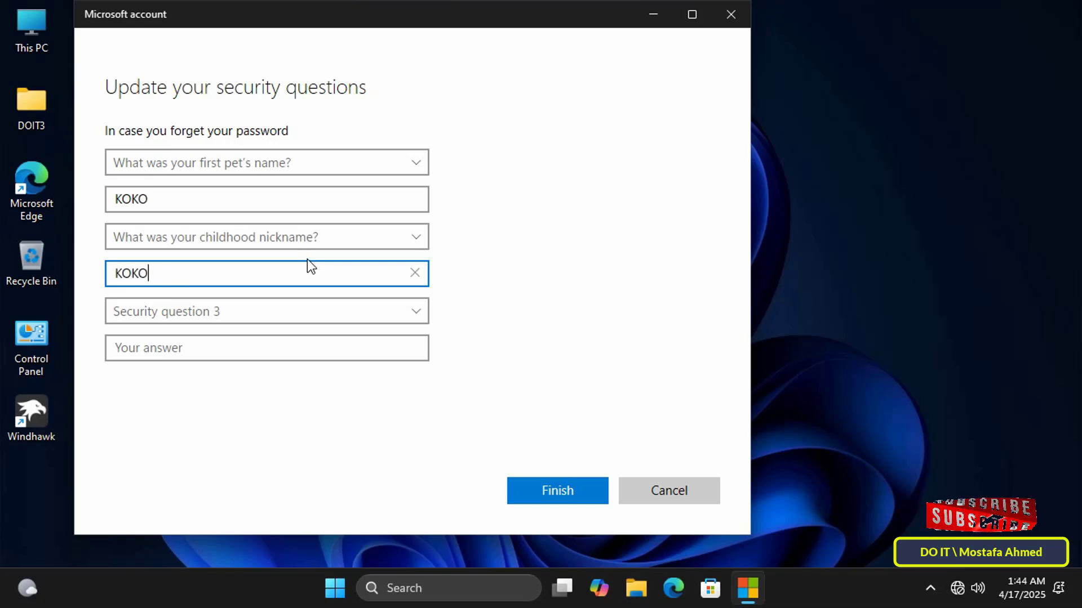
click(339, 310)
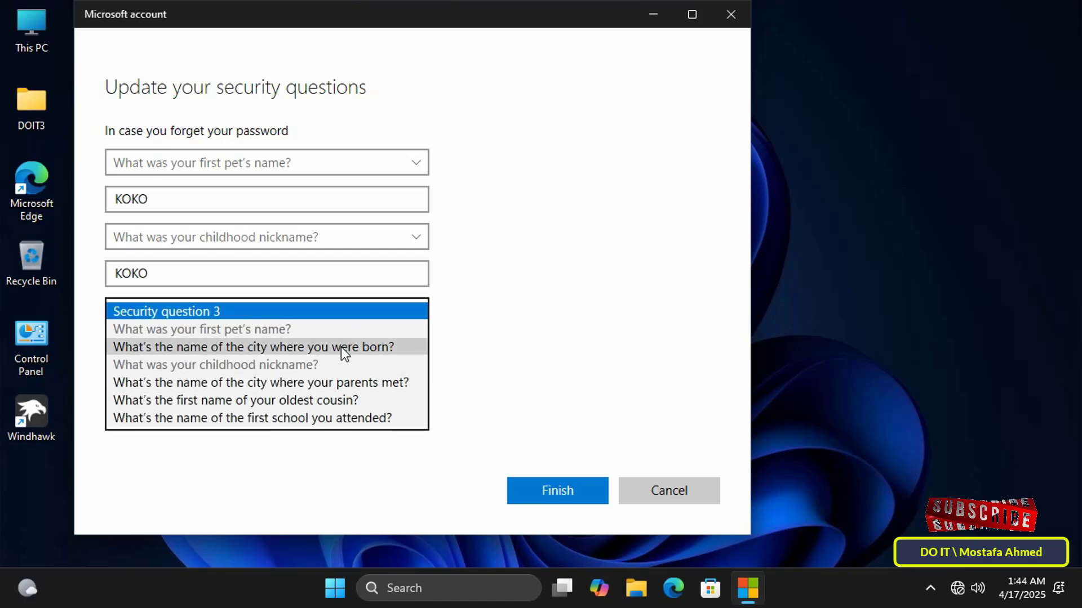
click(363, 403)
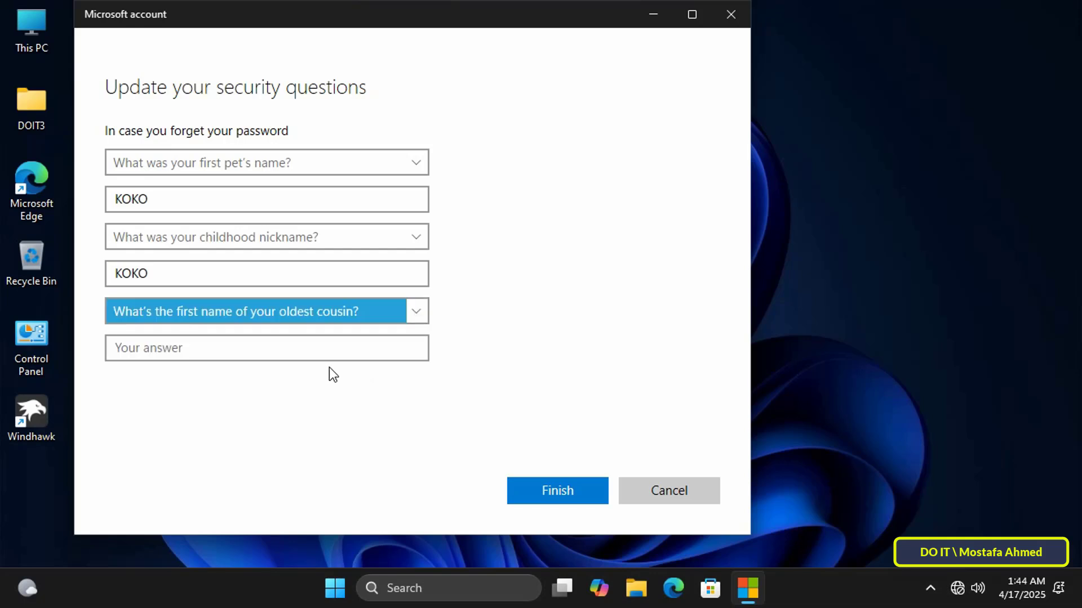
click(340, 347)
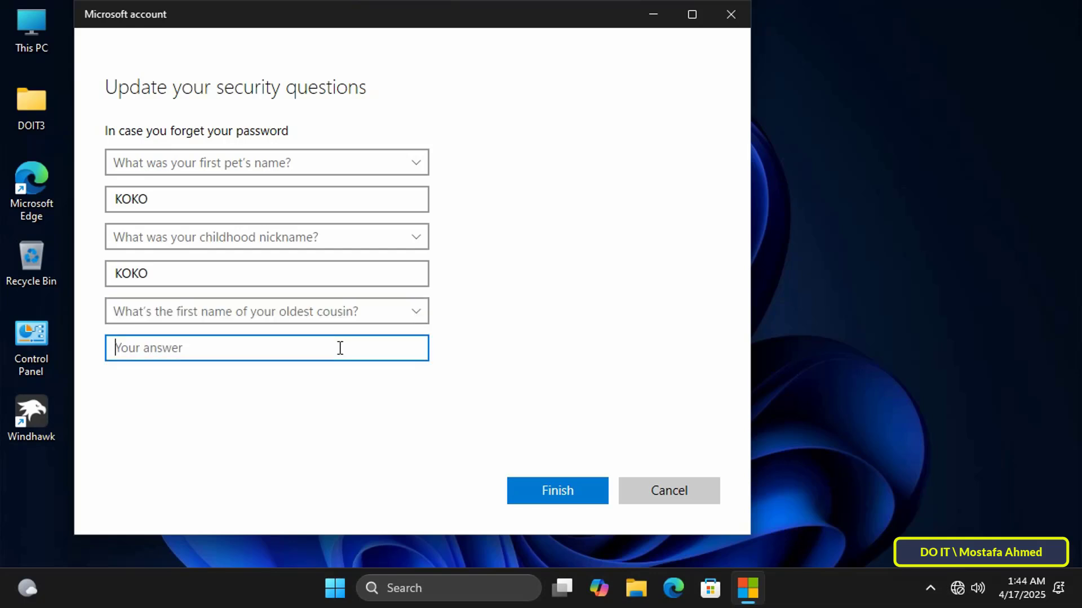
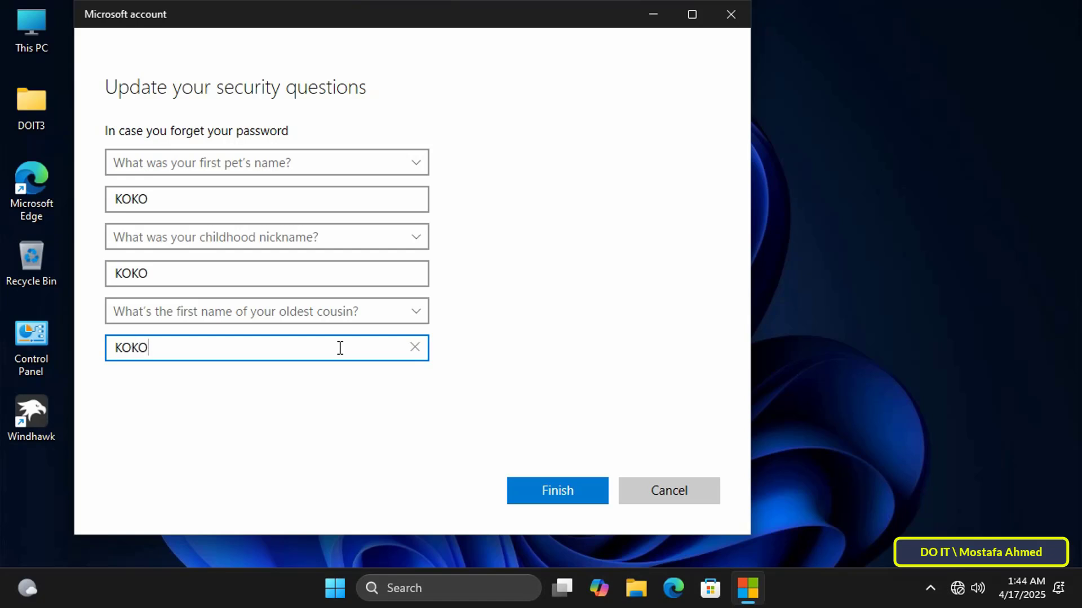
click(559, 498)
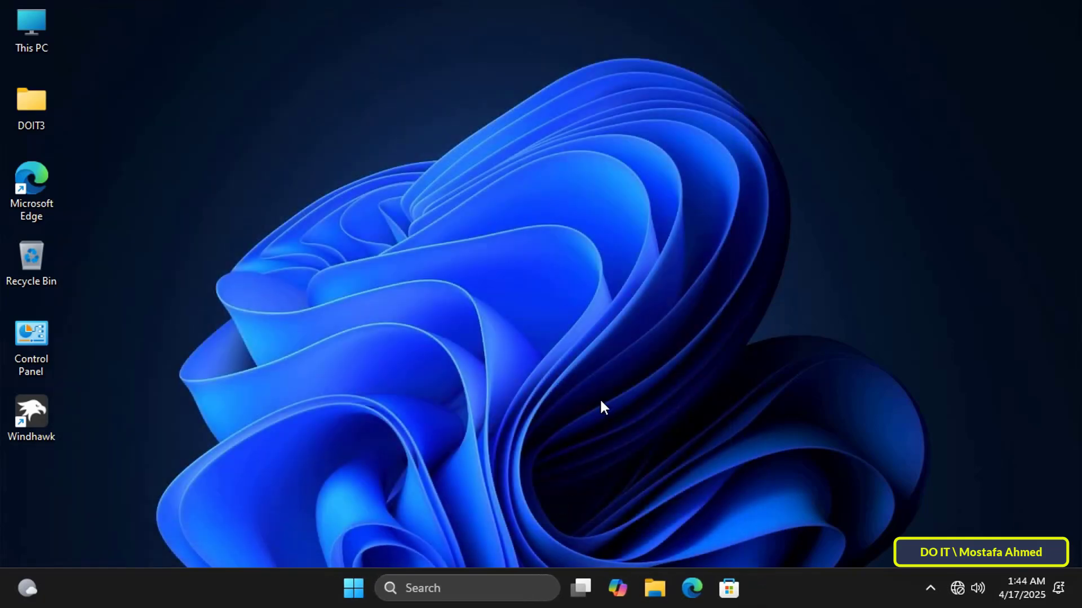
Step: Sign out of the local account through the Start menu's account flyout
click(353, 588)
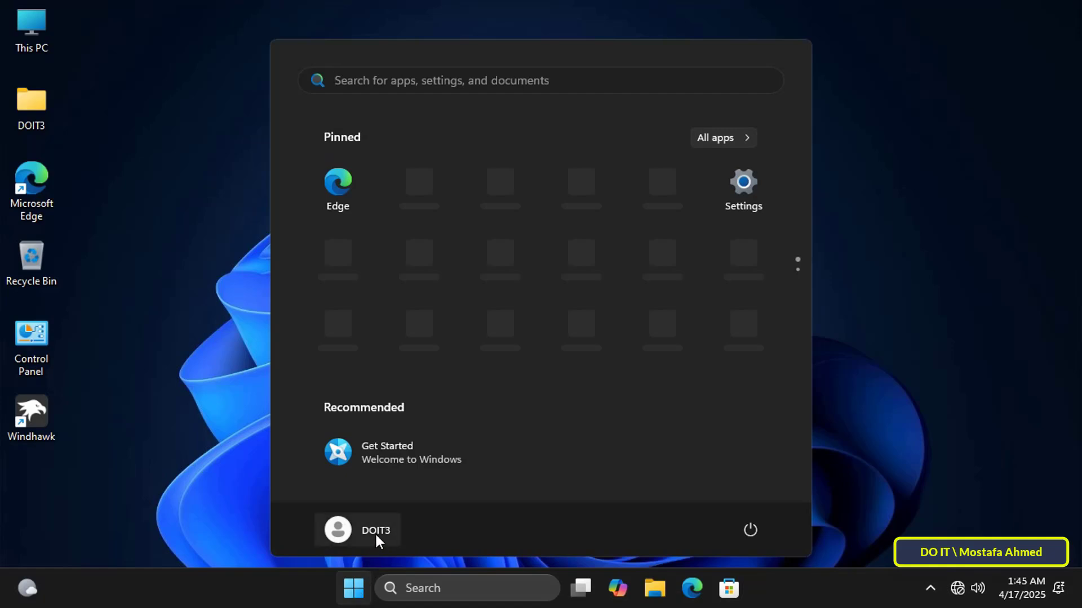
click(376, 537)
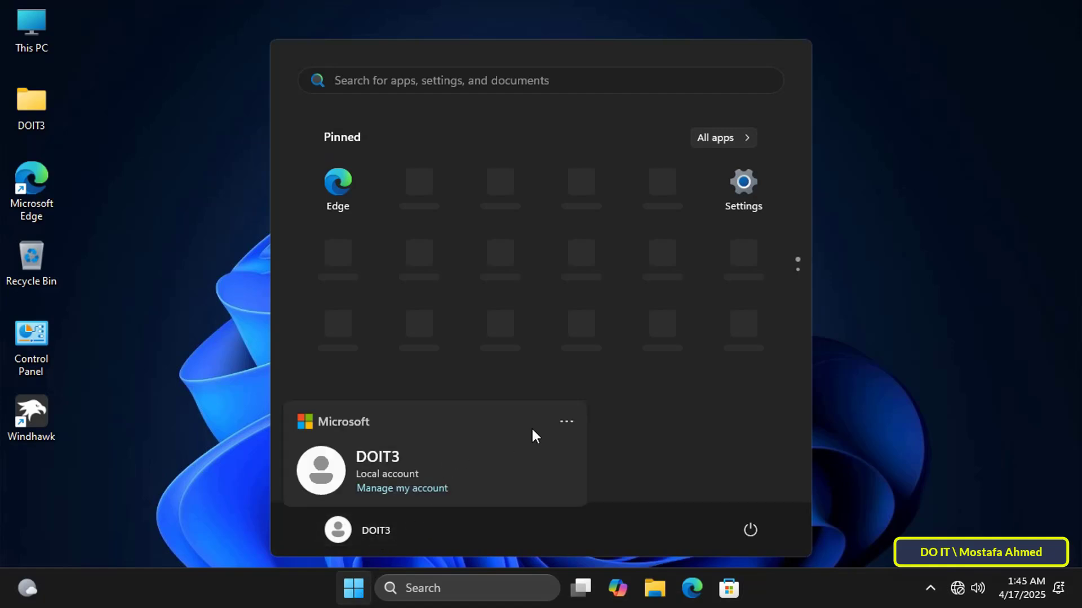
click(566, 422)
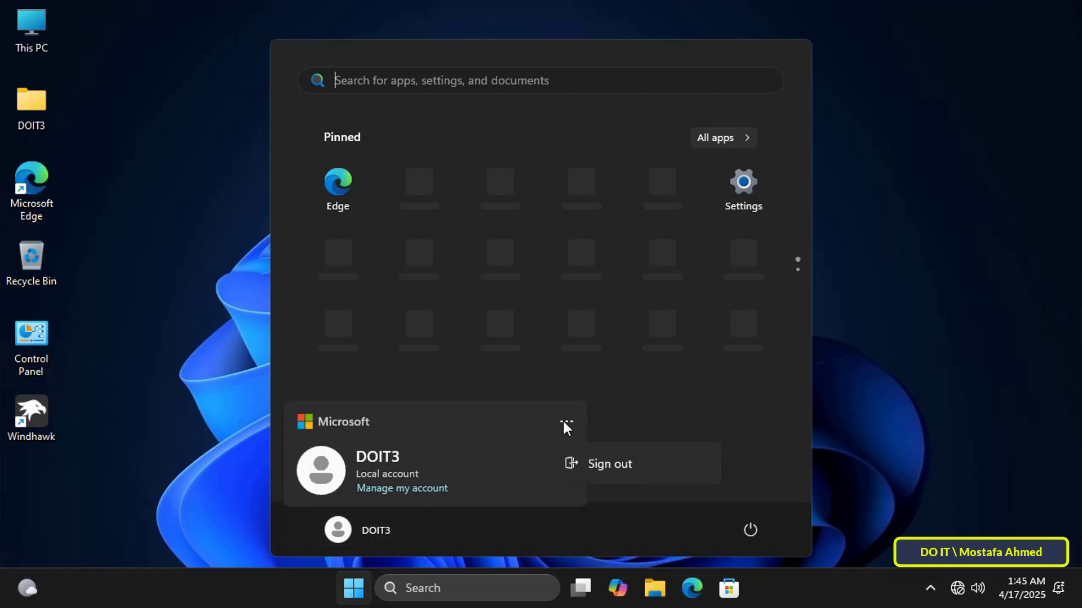
click(621, 465)
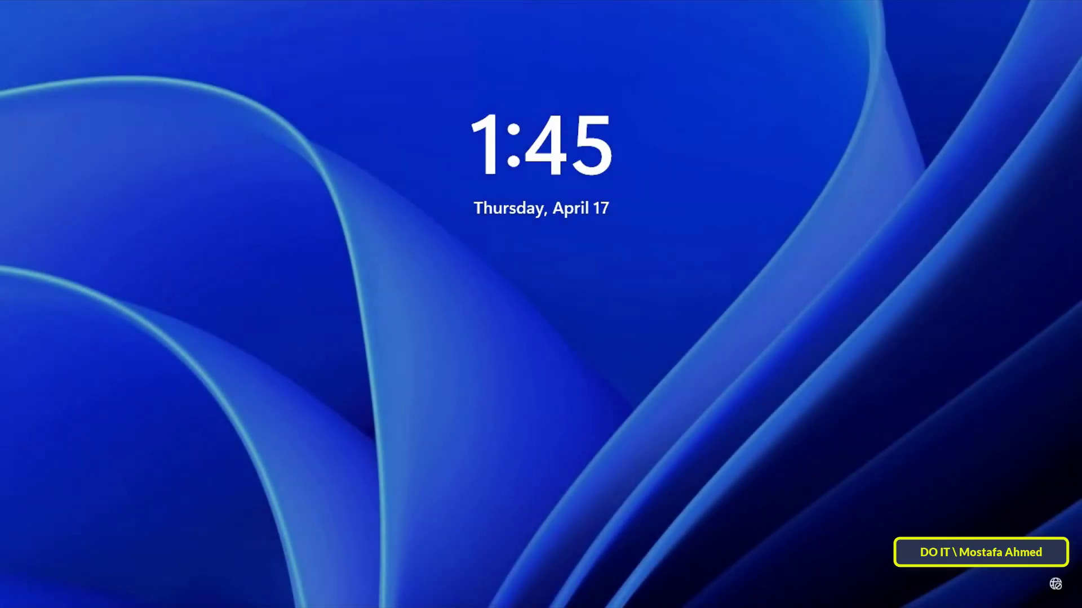
Step: Attempt sign-in with a wrong password, dismiss the error, and choose Reset password
click(576, 318)
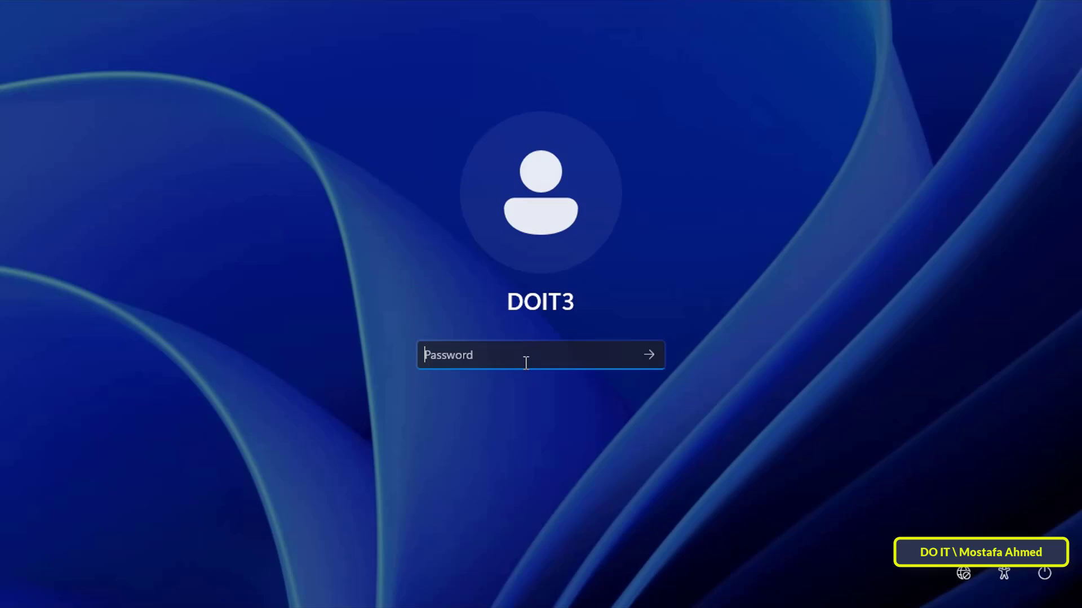
text(********)
key(Return)
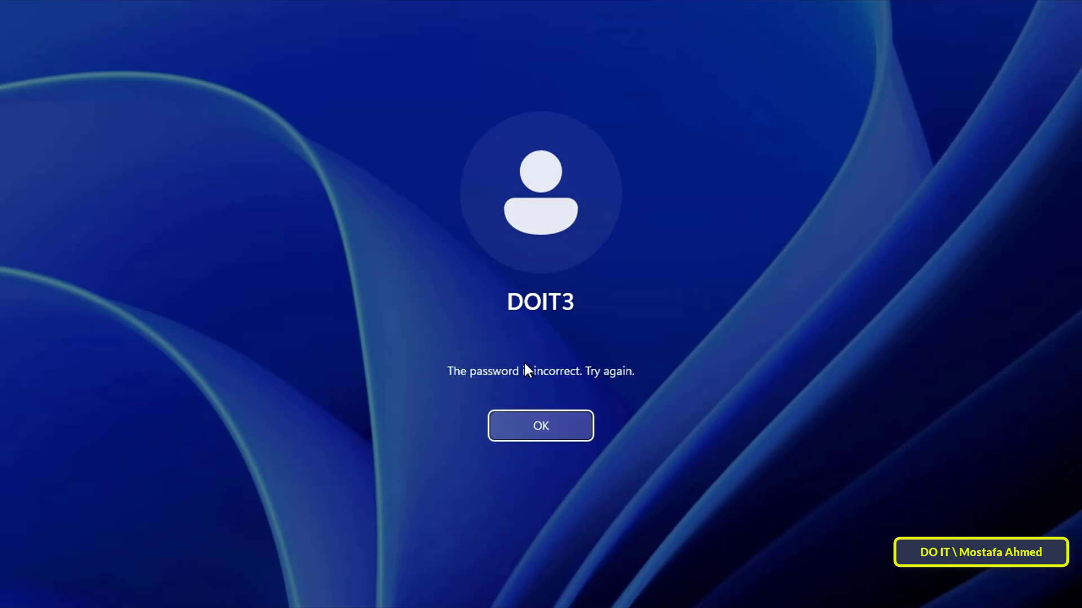
click(531, 427)
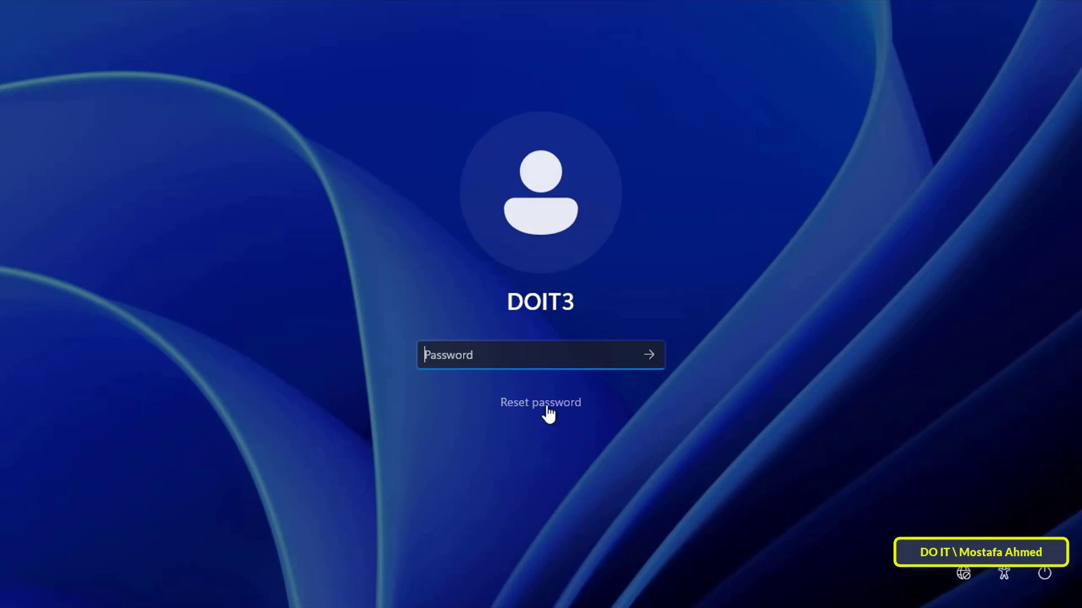
click(544, 405)
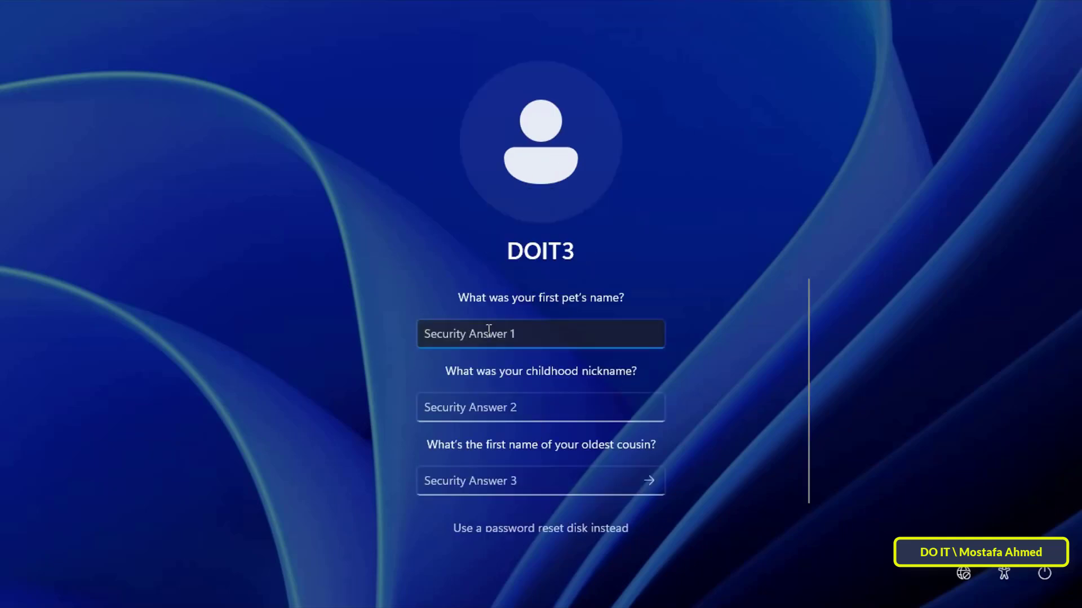
scroll(773, 362, down, 1)
scroll(776, 367, up, 1)
click(547, 413)
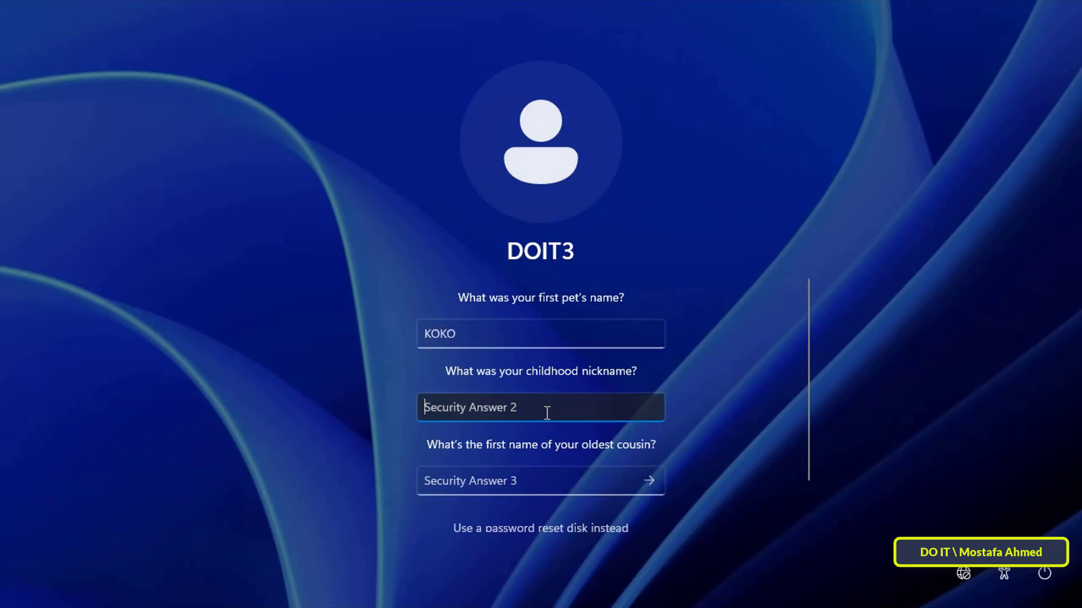
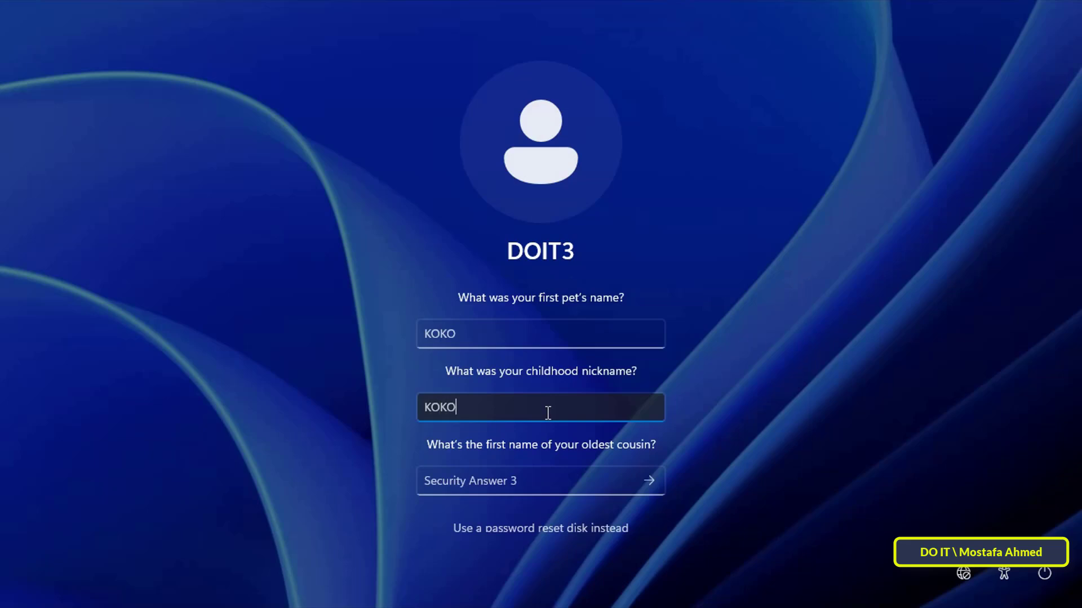
scroll(546, 426, down, 1)
click(547, 424)
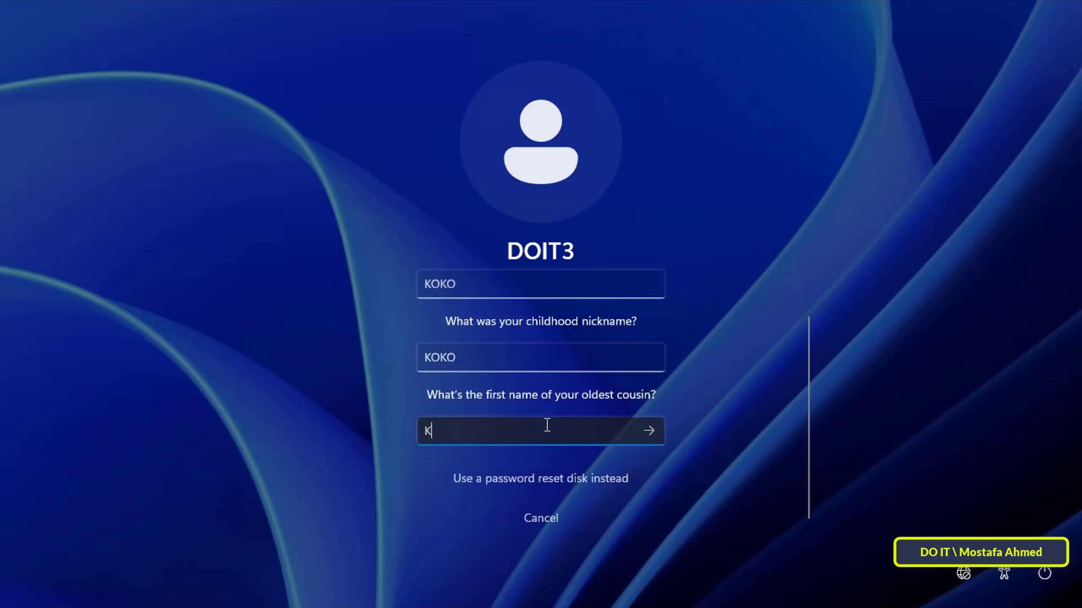
click(649, 430)
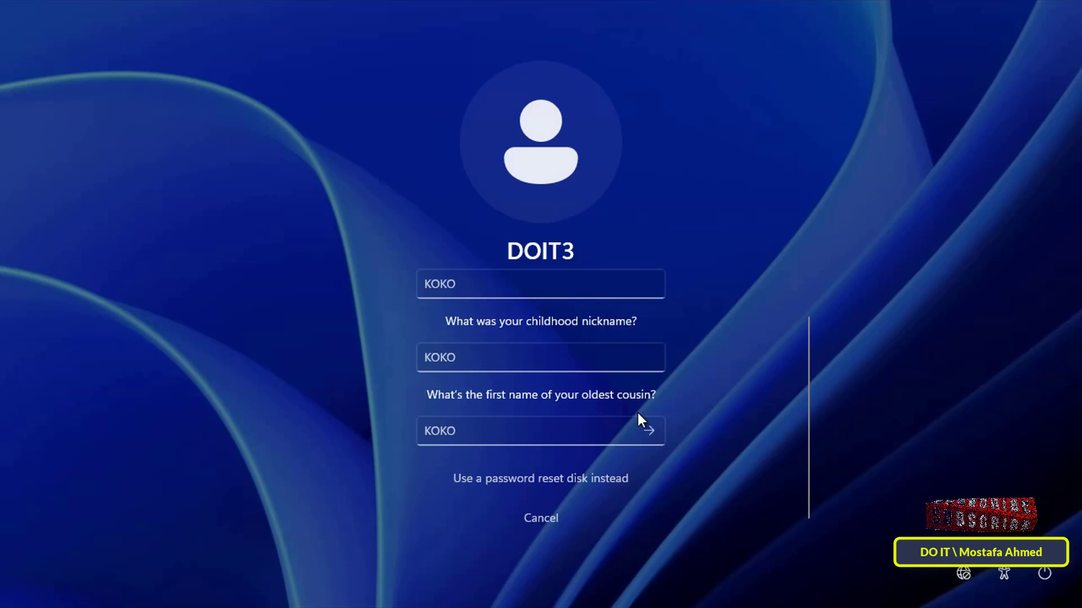
Step: Enter and confirm a new account password, then sign in
click(649, 431)
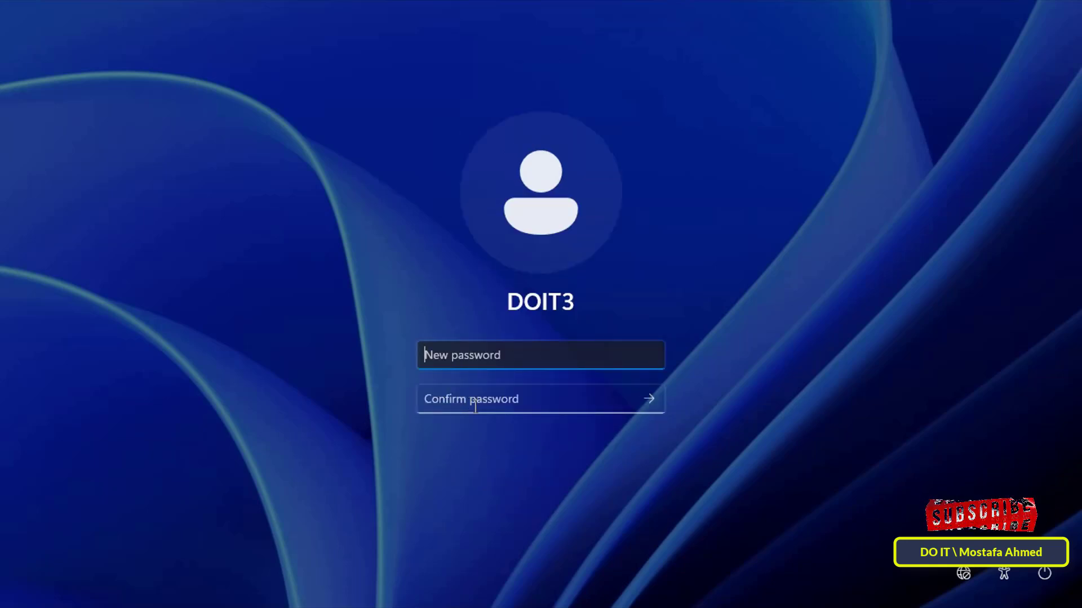
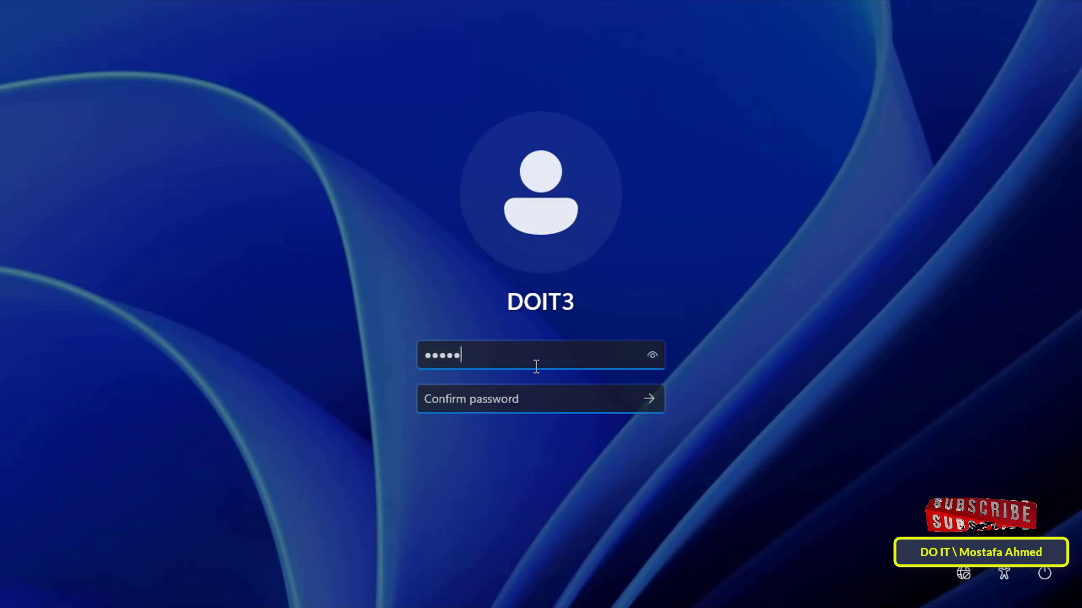
key(Tab)
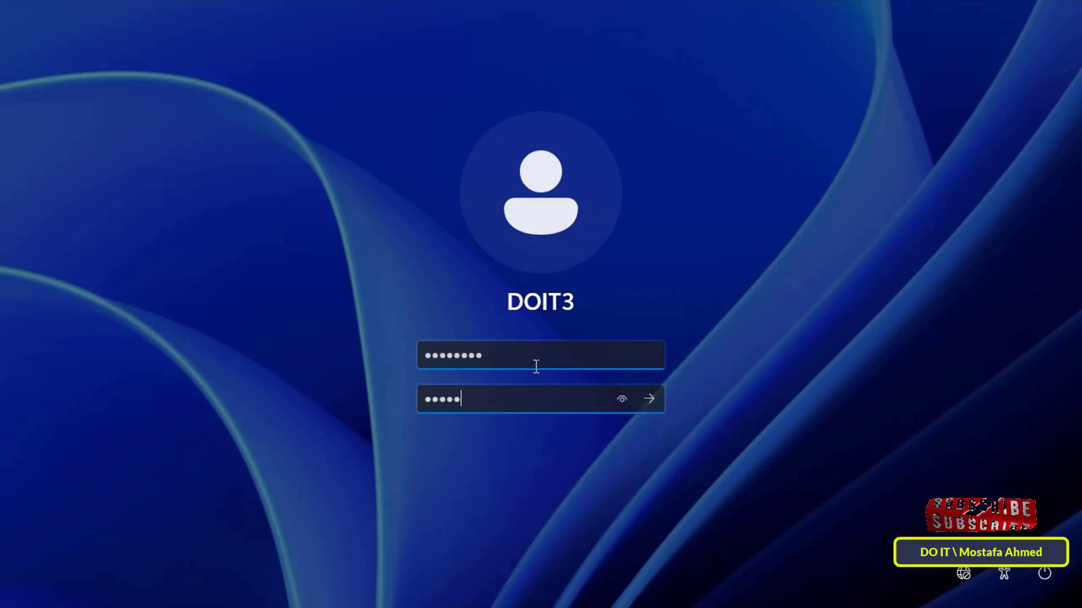
click(650, 398)
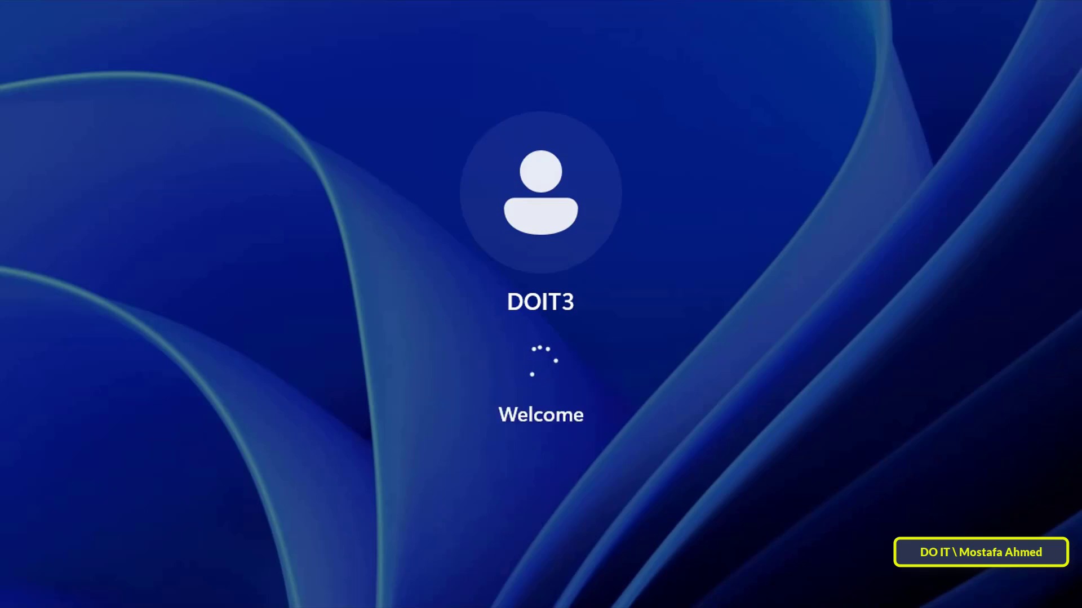